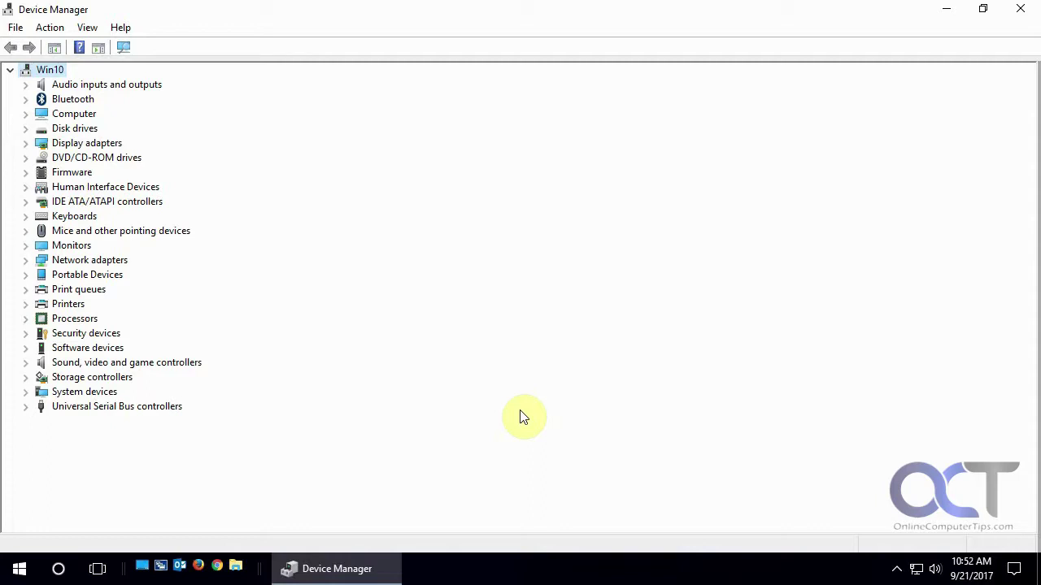
Open Device Manager through This PC's system properties, close both extra windows, and collapse the Network adapters category.
left_click(19, 572)
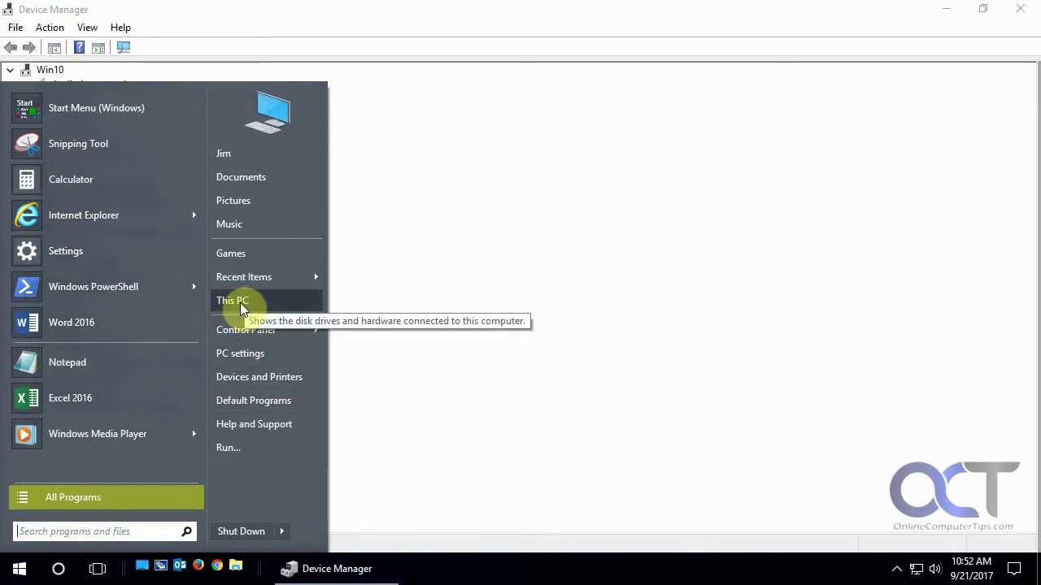
right_click(240, 303)
left_click(295, 472)
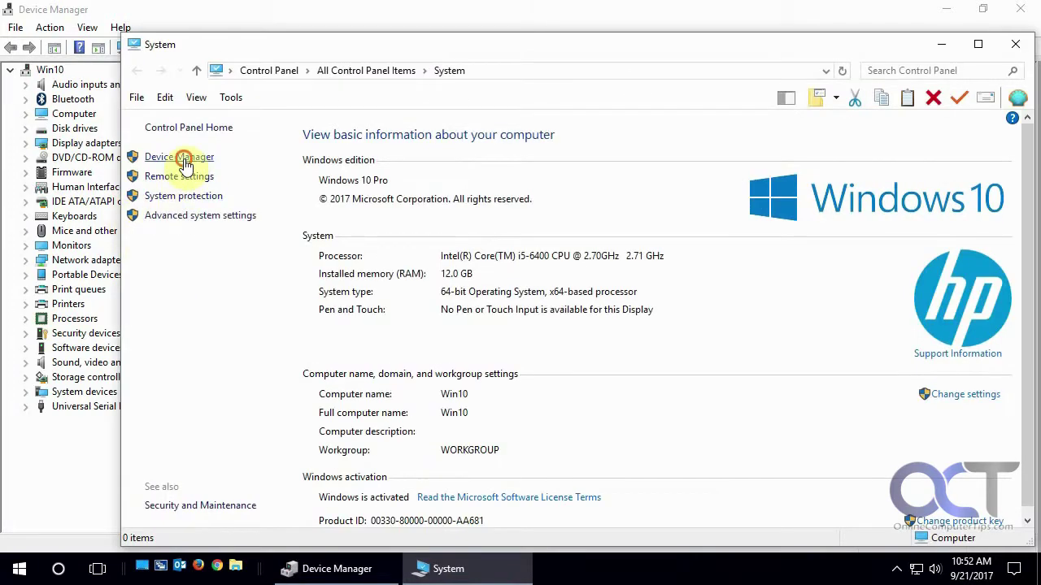
left_click(184, 160)
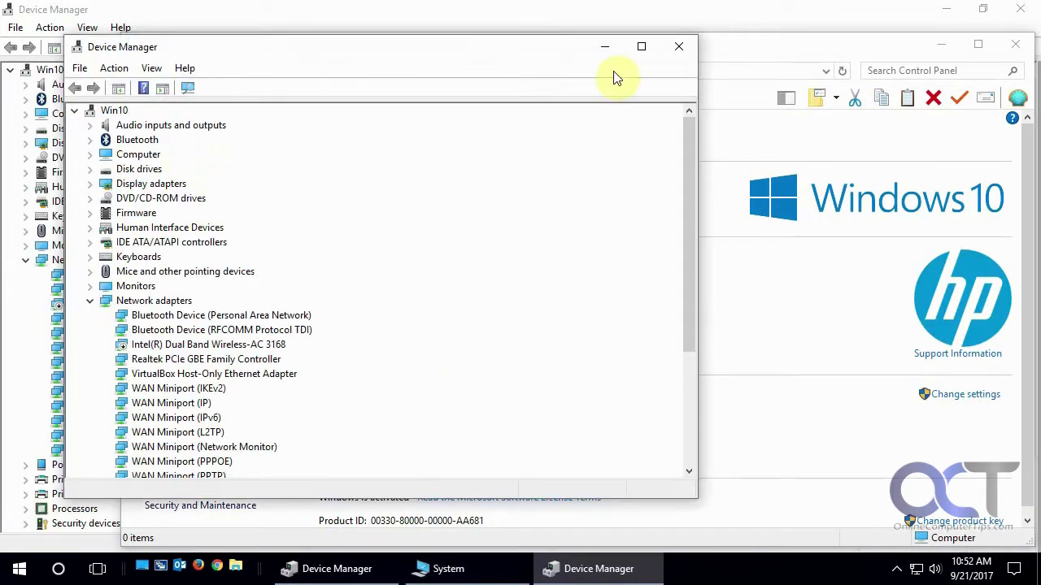
left_click(678, 55)
left_click(1015, 44)
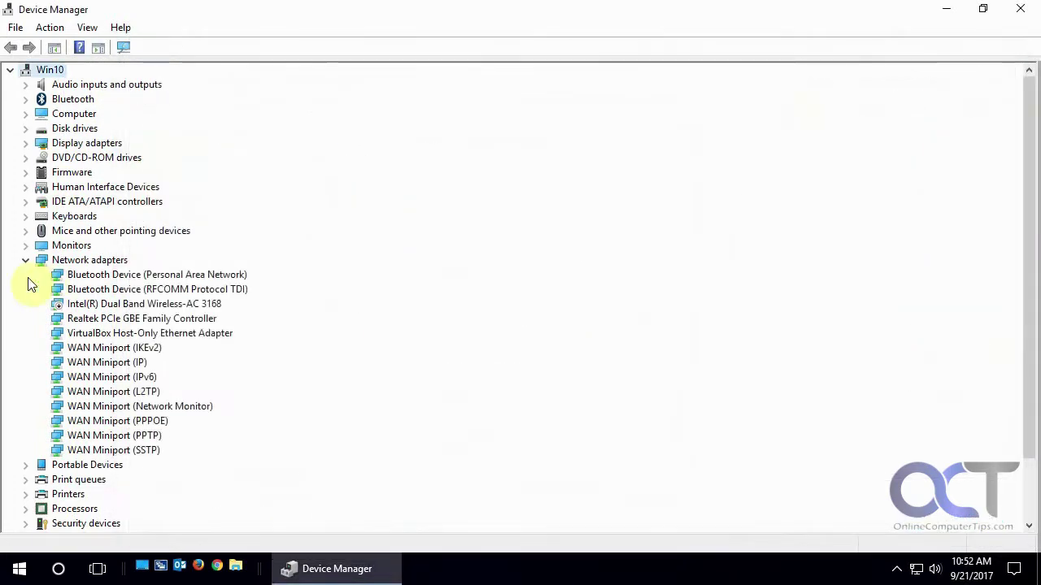
left_click(25, 260)
Search the Start menu for "device man" and dismiss the results without opening any.
left_click(21, 567)
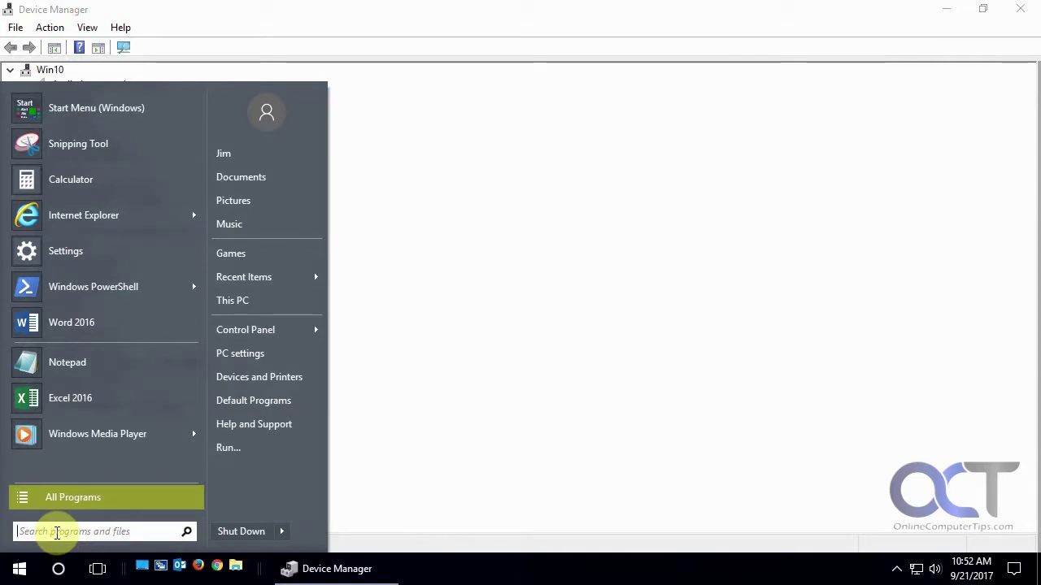
type("device man")
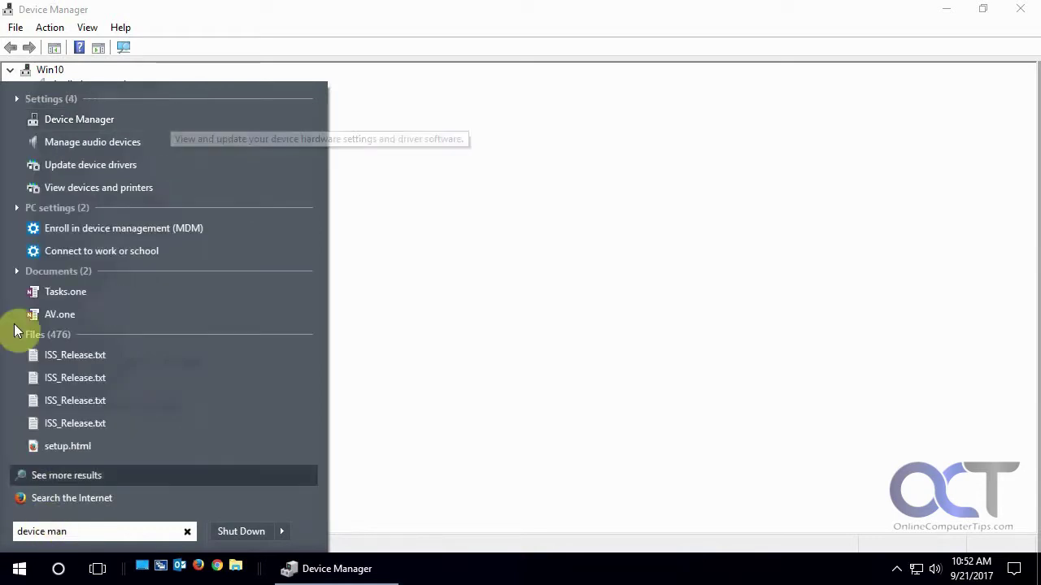
left_click(569, 213)
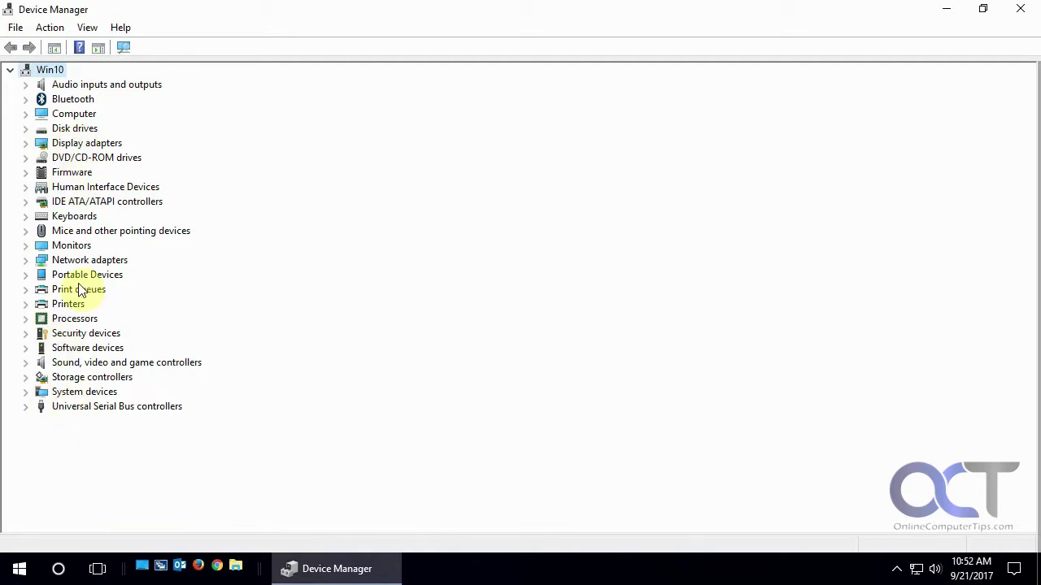
Examine the devices under Disk drives, Display adapters, Monitors and Network adapters, collapsing each category after viewing it.
left_click(26, 129)
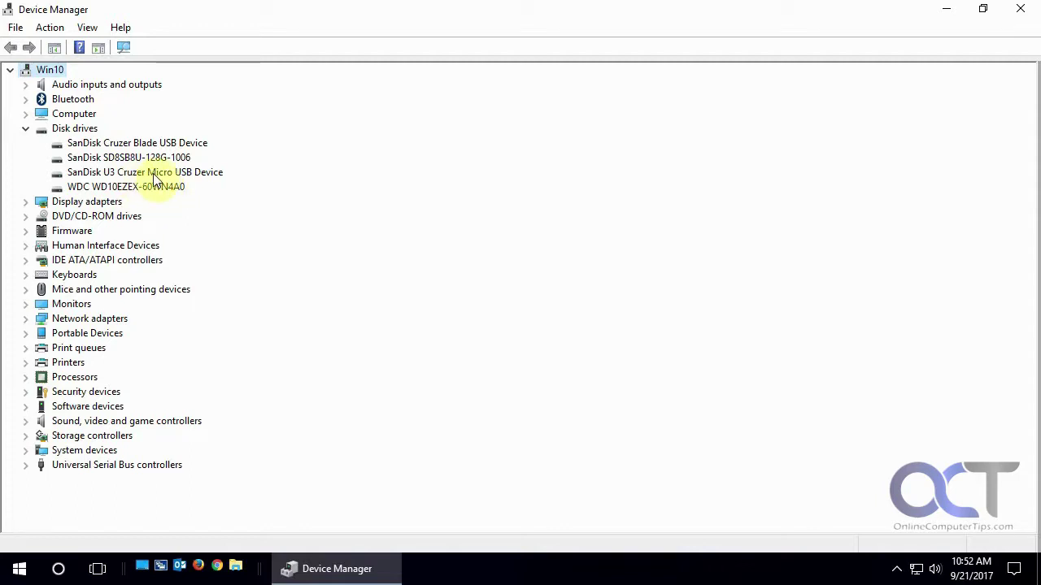
left_click(26, 130)
left_click(26, 145)
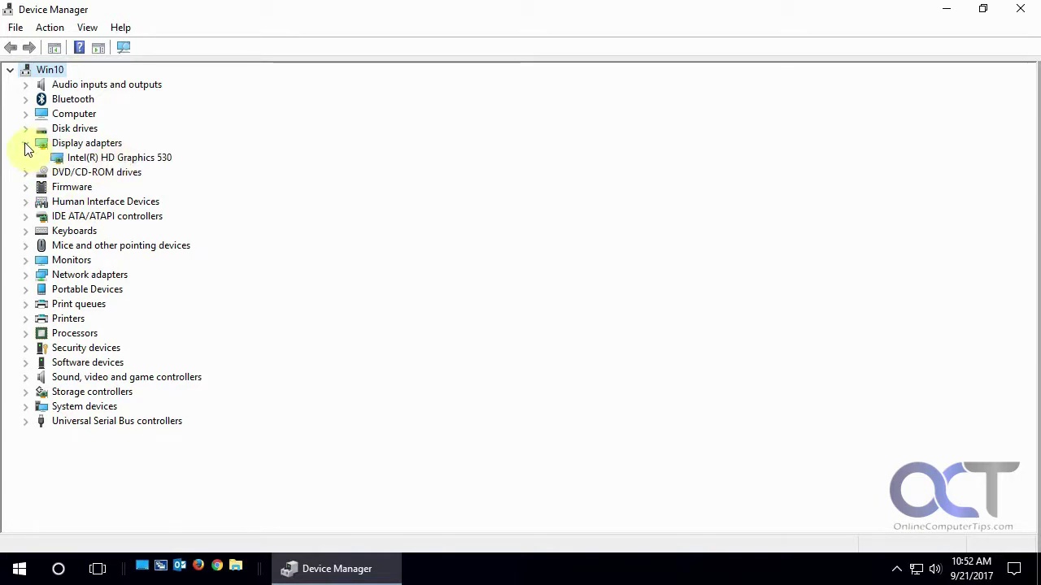
left_click(26, 145)
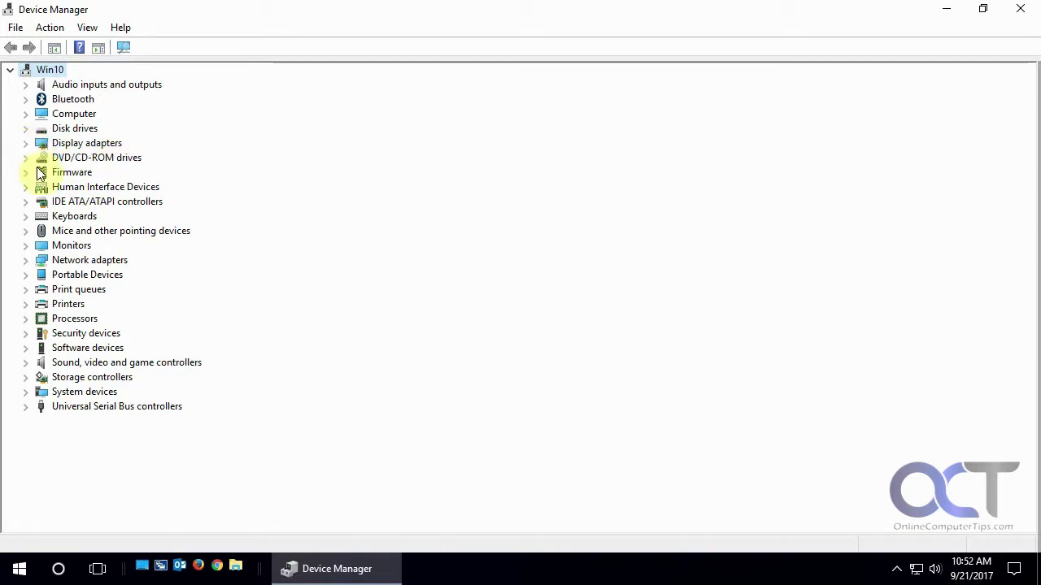
left_click(26, 246)
left_click(26, 246)
left_click(26, 260)
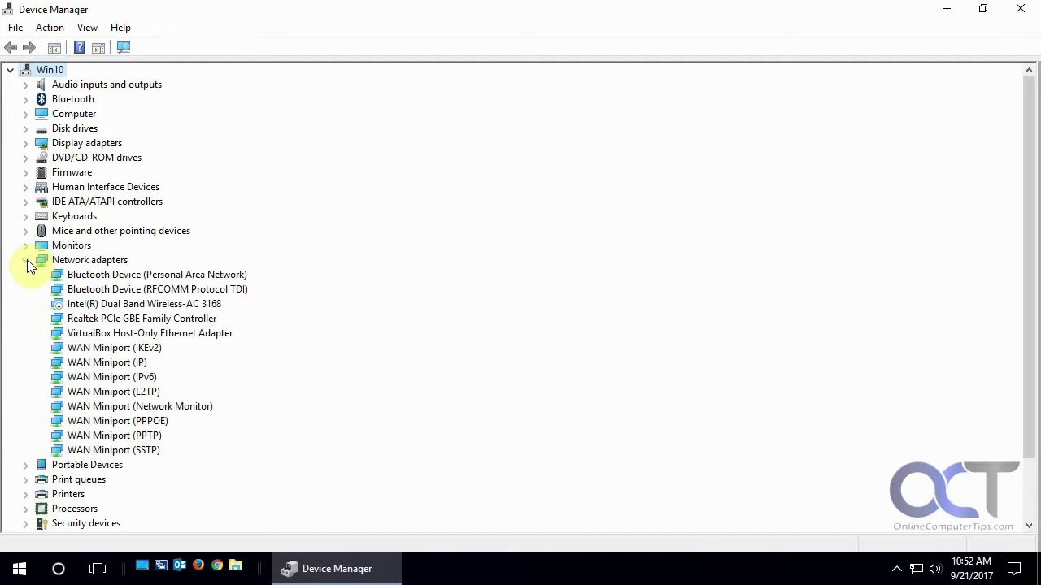
left_click(26, 261)
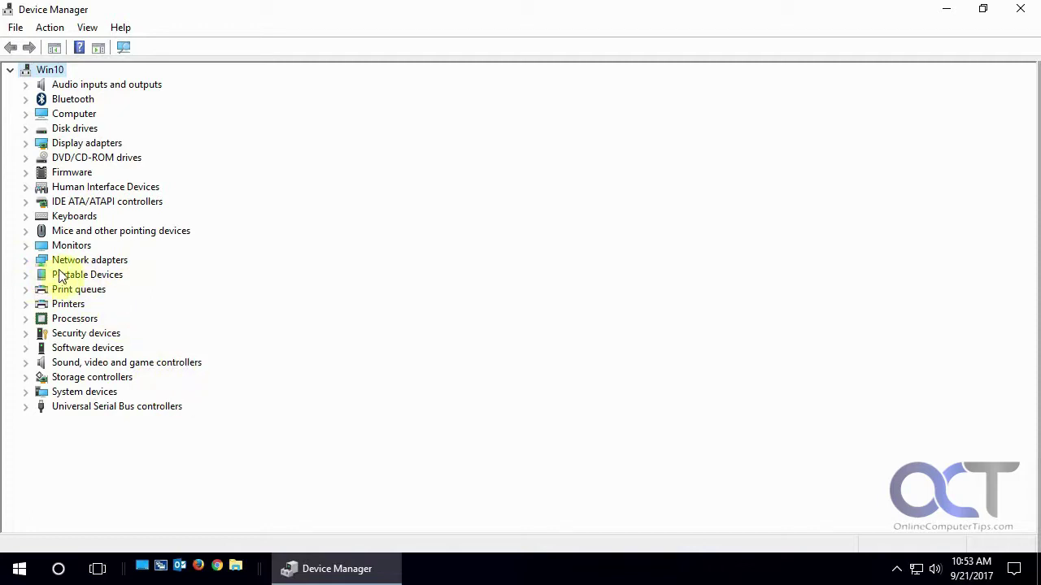
left_click(27, 261)
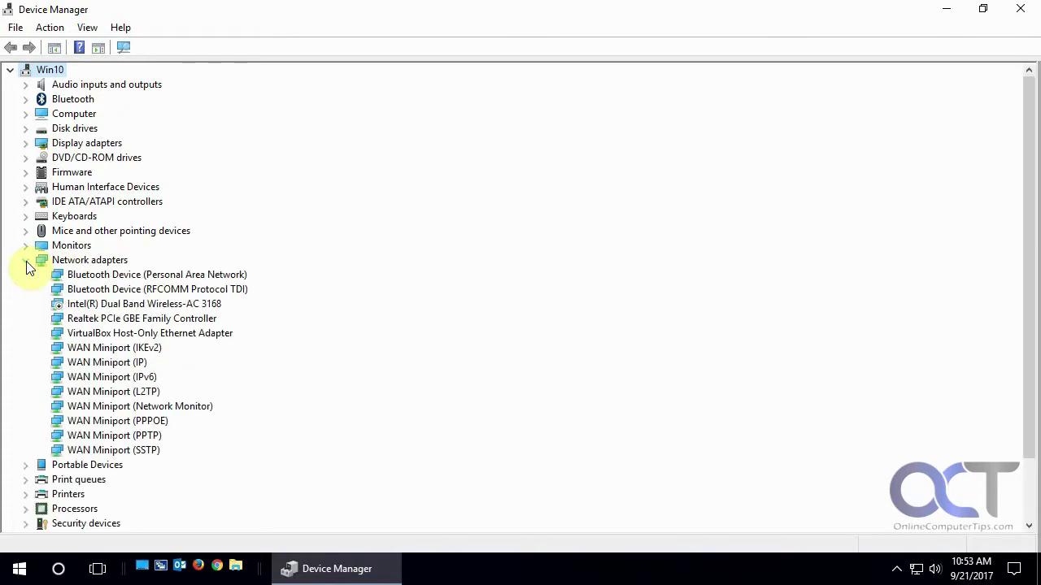
left_click(26, 261)
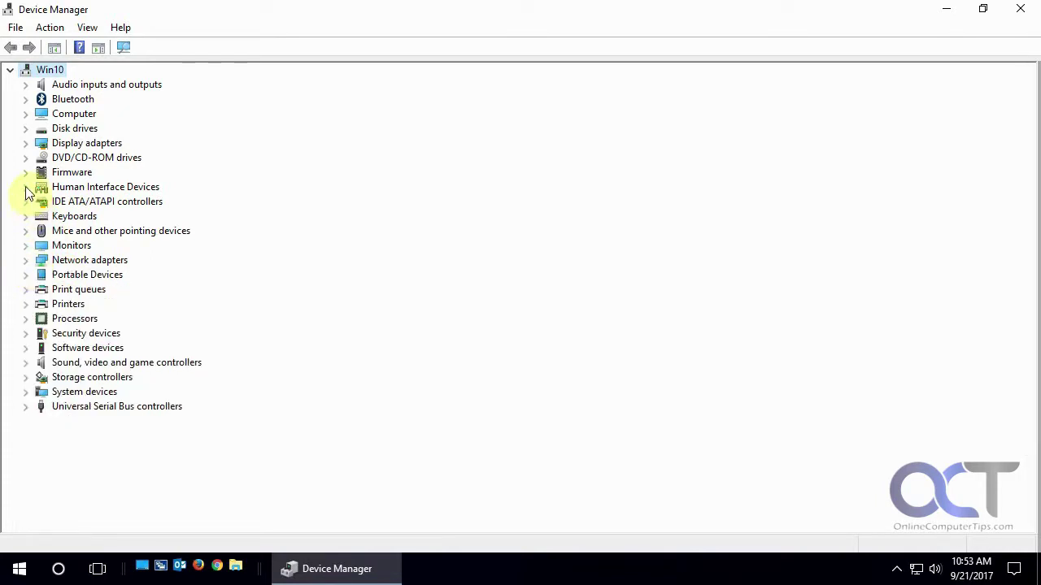
View the driver update options for the Realtek PCIe GBE Family Controller under Network adapters and cancel the update.
left_click(27, 261)
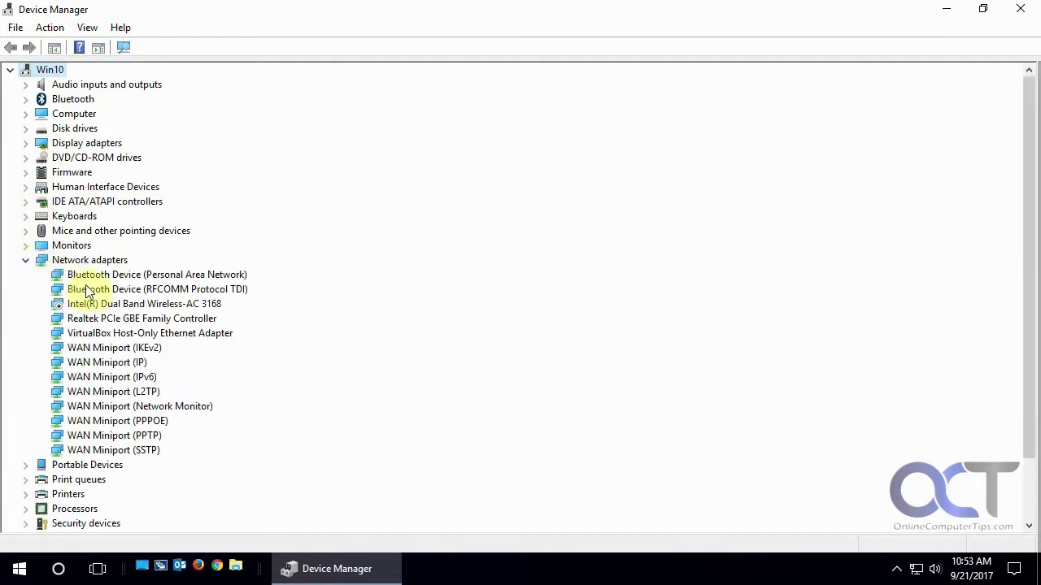
right_click(126, 322)
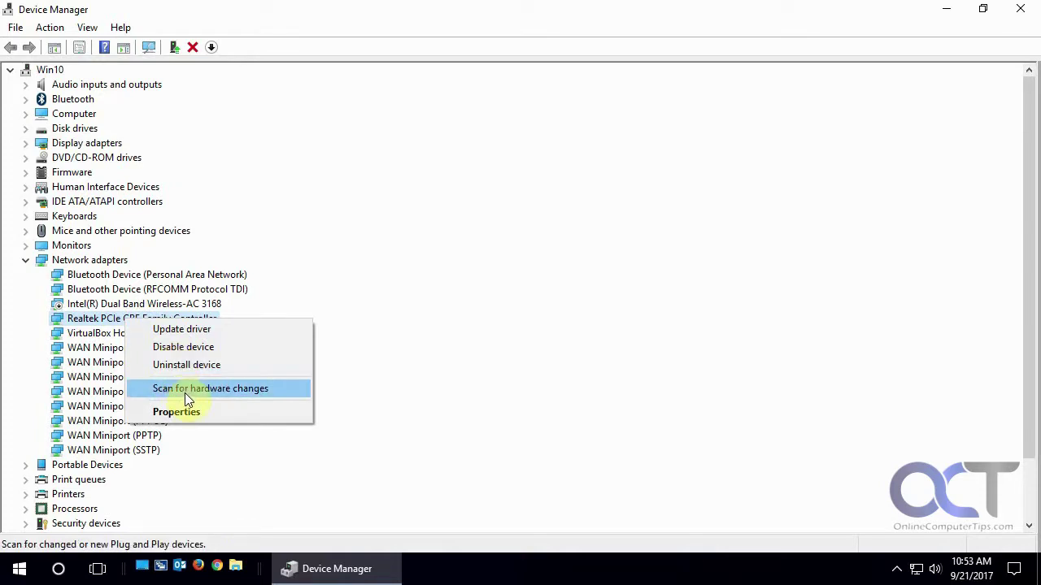
left_click(188, 329)
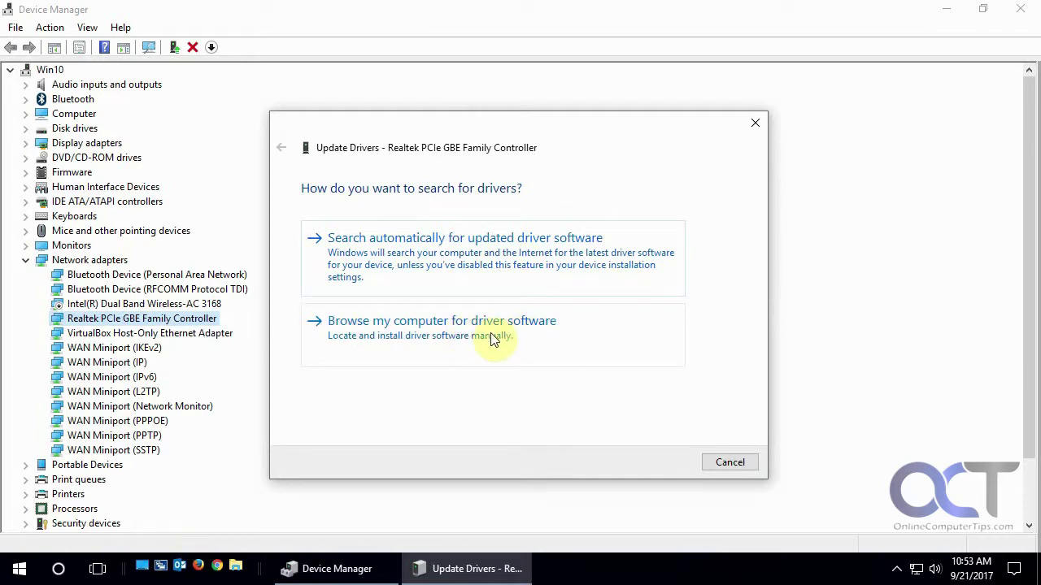
left_click(726, 462)
Review the Realtek PCIe GBE Family Controller's General, Advanced, About, Driver and Details properties, cancel without changes, and collapse Network adapters.
right_click(200, 321)
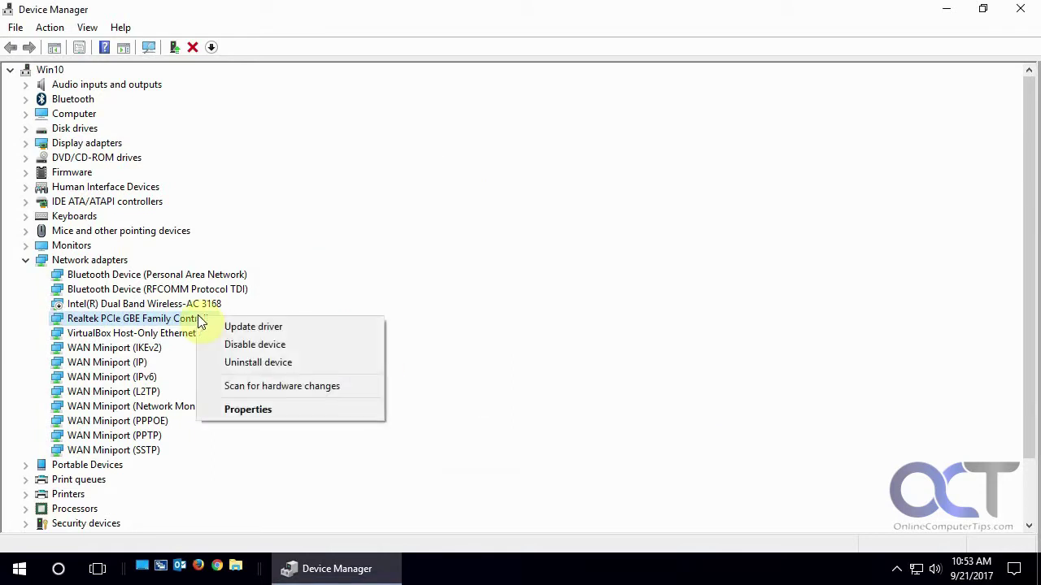
left_click(248, 410)
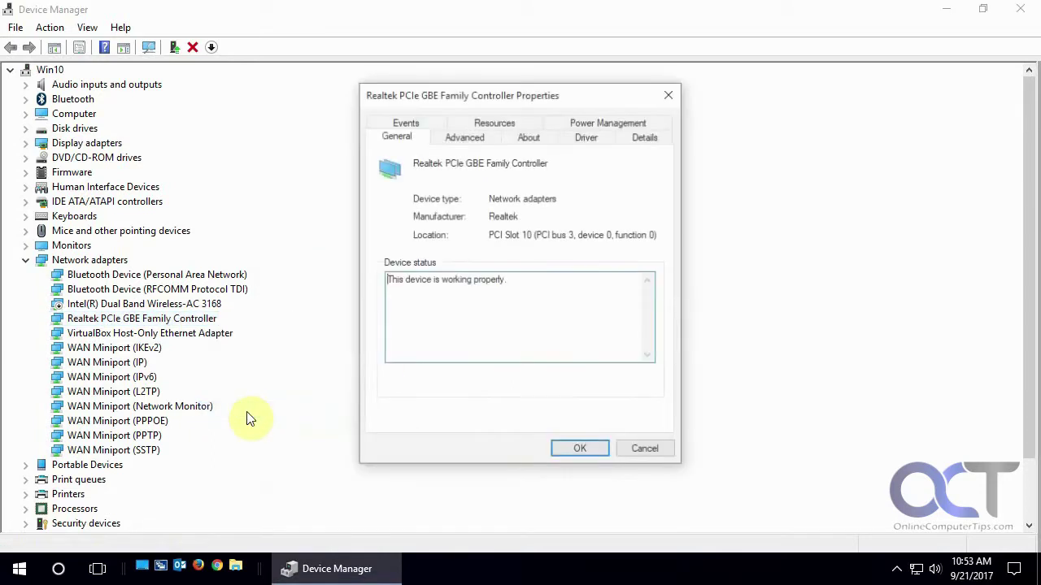
left_click(468, 138)
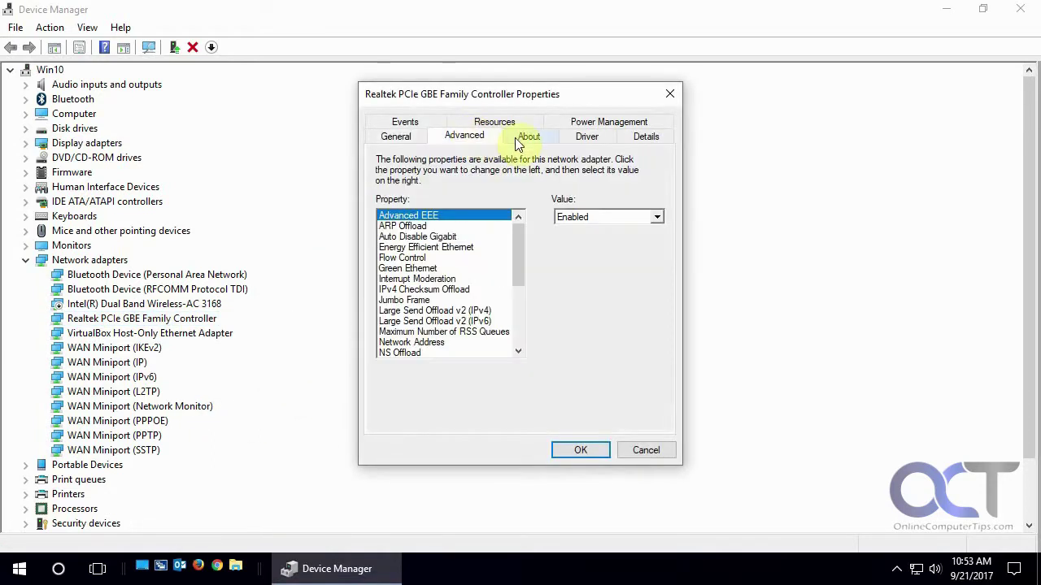
left_click(528, 138)
left_click(582, 138)
left_click(647, 139)
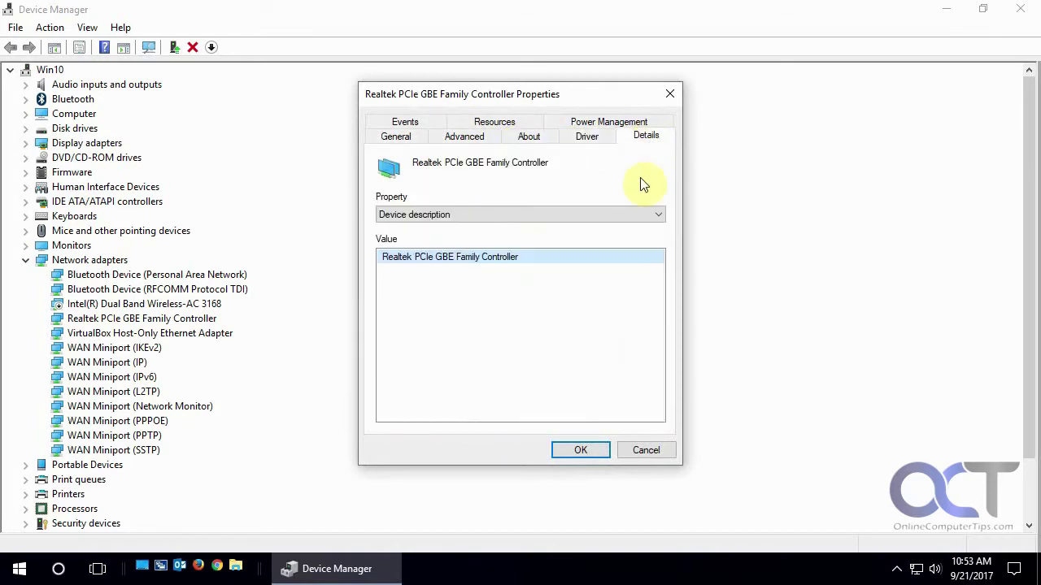
left_click(655, 450)
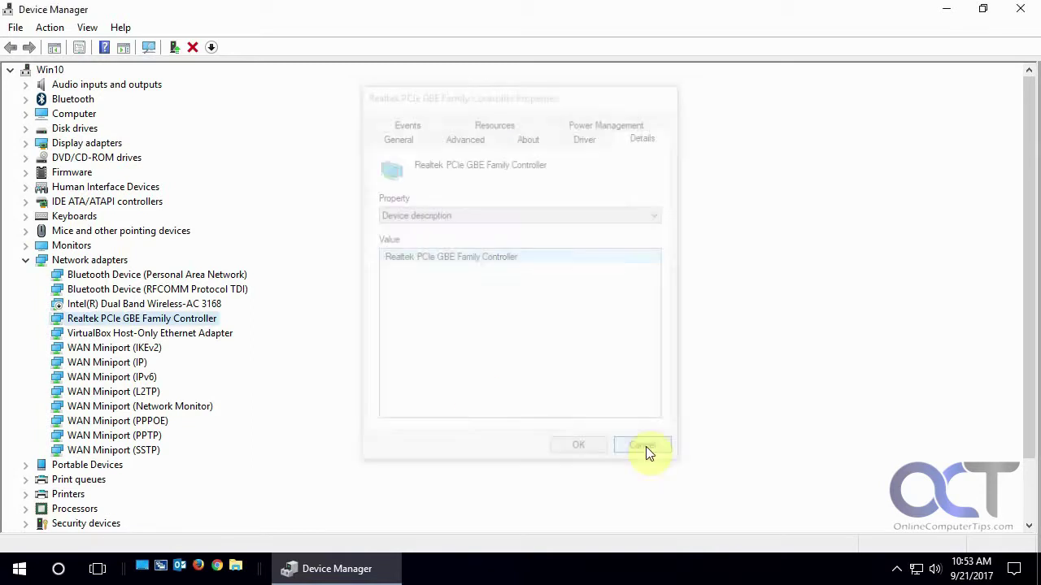
left_click(25, 260)
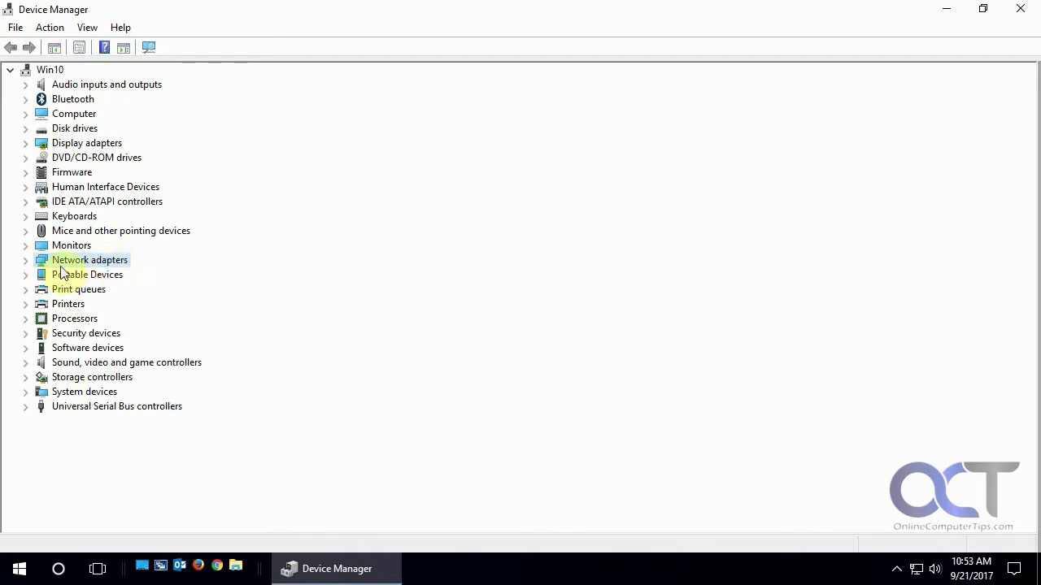
Expand the Network adapters, Computer and Bluetooth categories to view their devices, and collapse all three again.
left_click(25, 260)
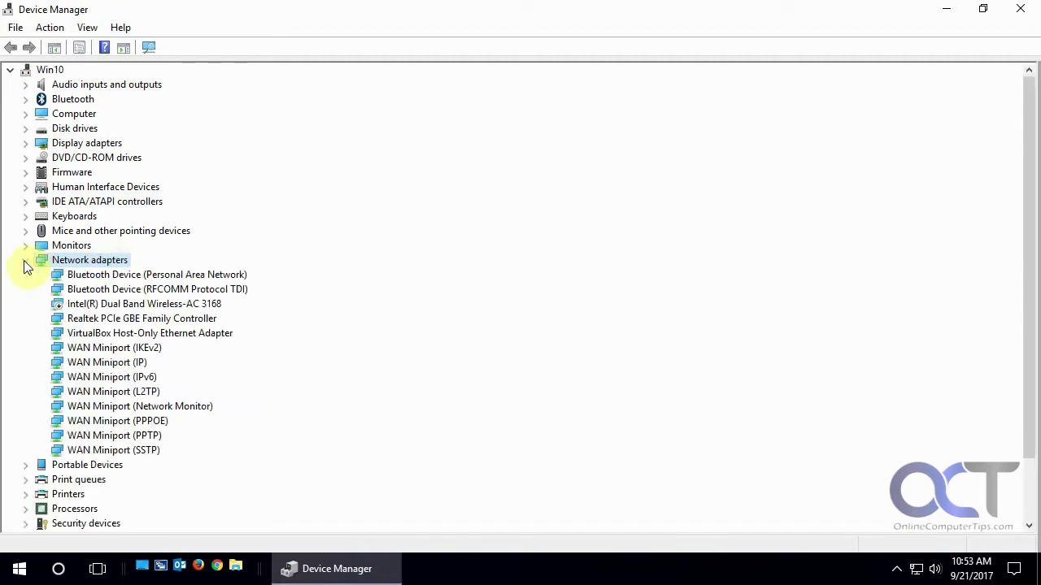
left_click(25, 113)
left_click(26, 99)
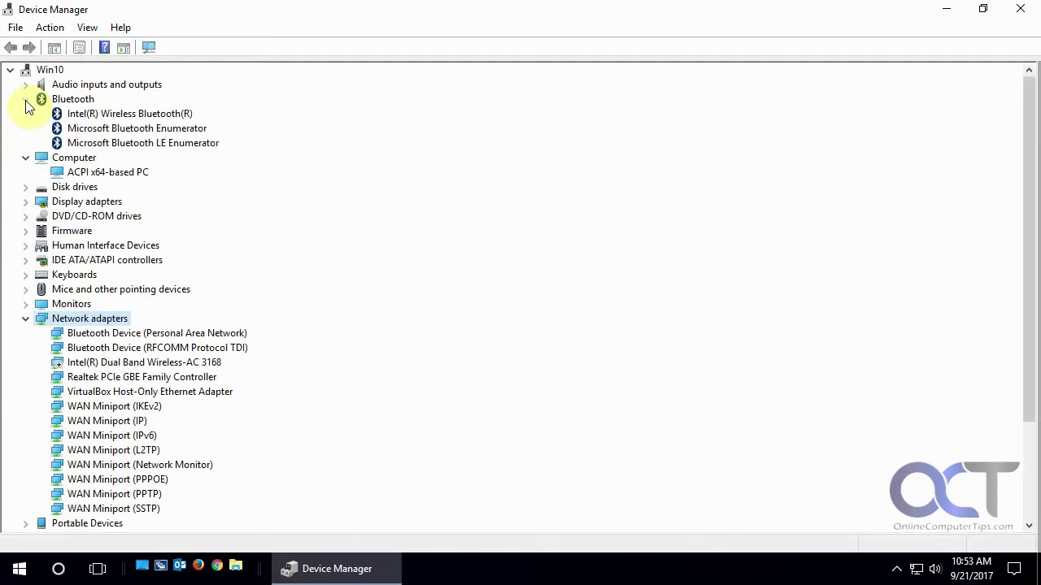
left_click(25, 99)
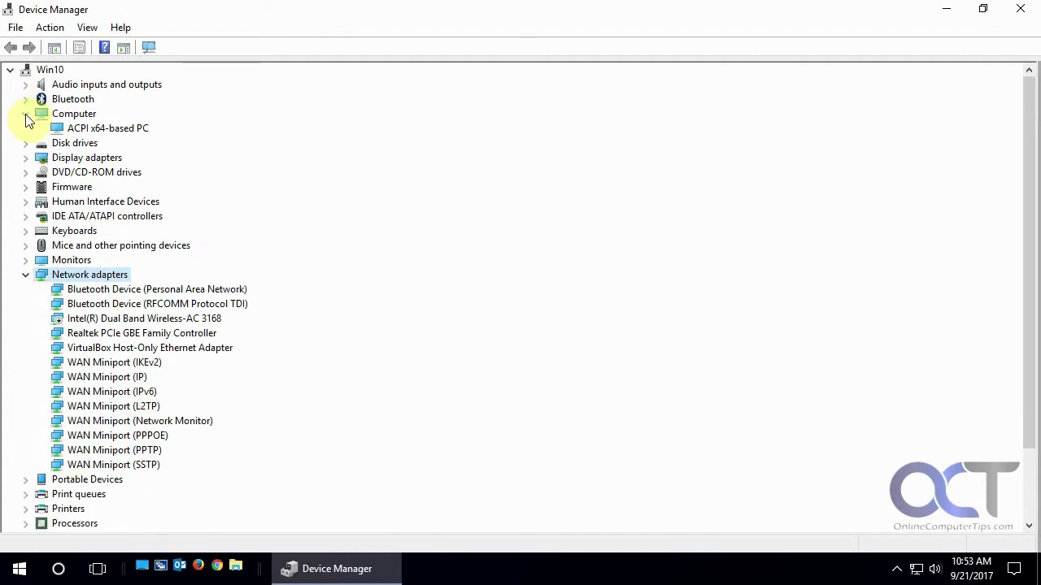
left_click(25, 114)
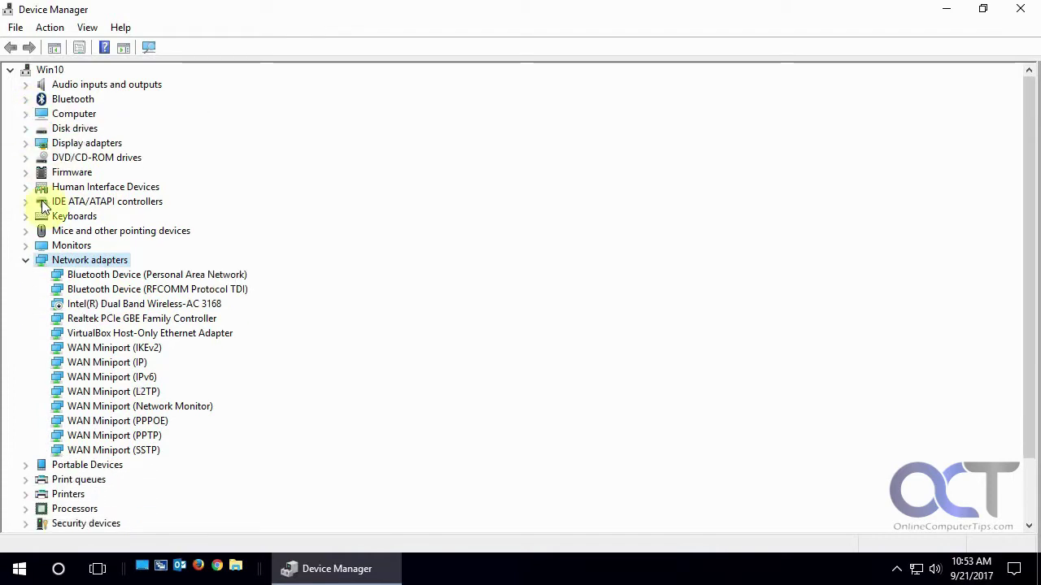
left_click(26, 260)
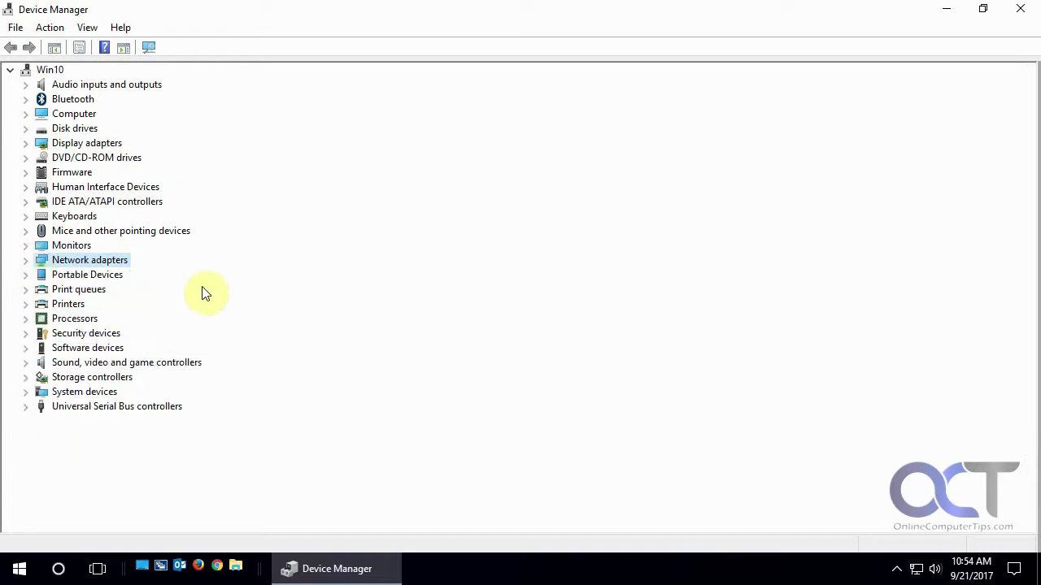
Scan the computer for hardware changes and leave the Network adapters category collapsed.
left_click(61, 31)
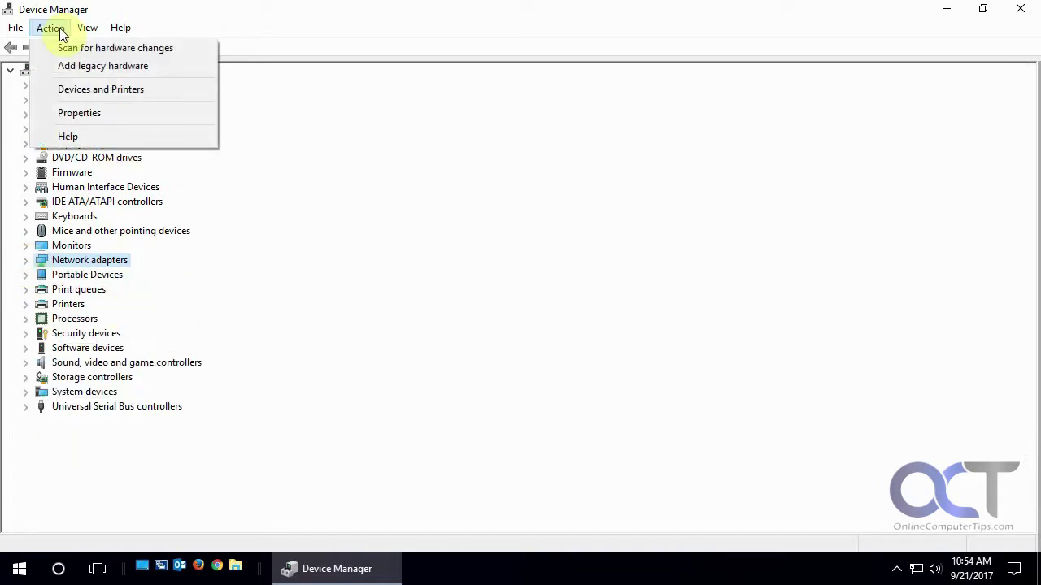
left_click(96, 49)
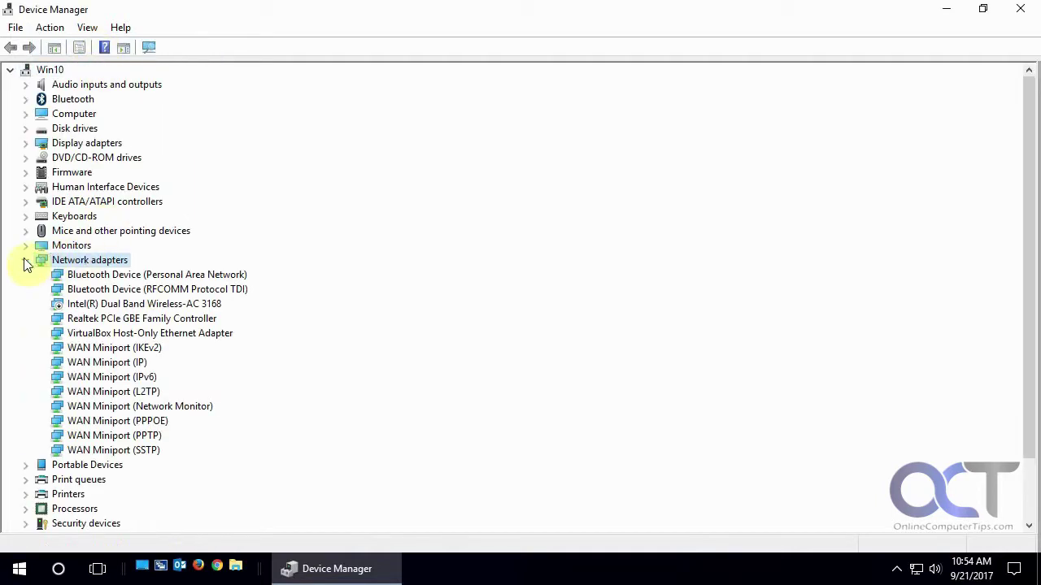
left_click(25, 261)
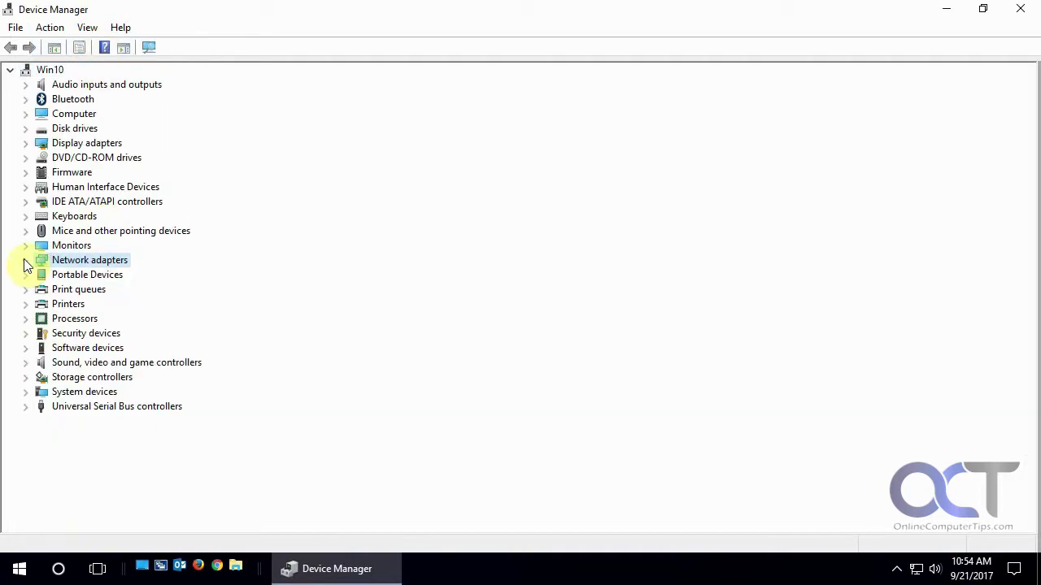
Switch the device tree to show devices by connection.
left_click(50, 29)
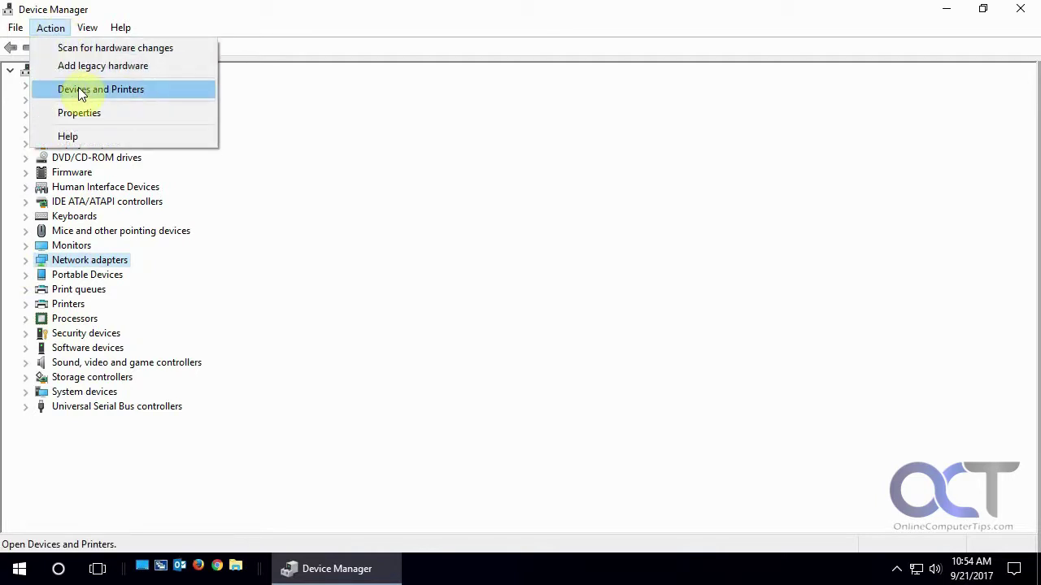
mouse_move(91, 29)
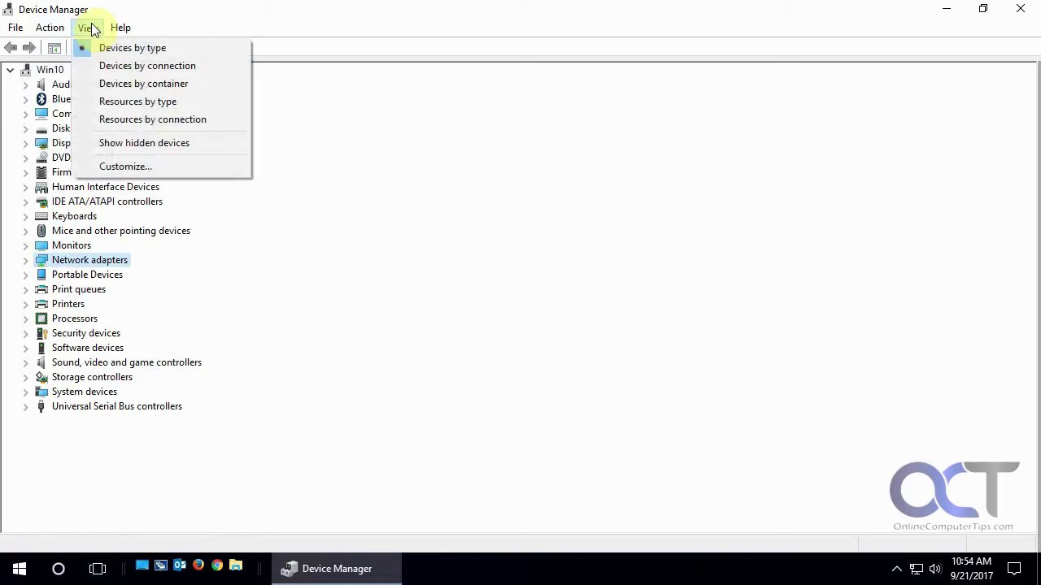
left_click(104, 65)
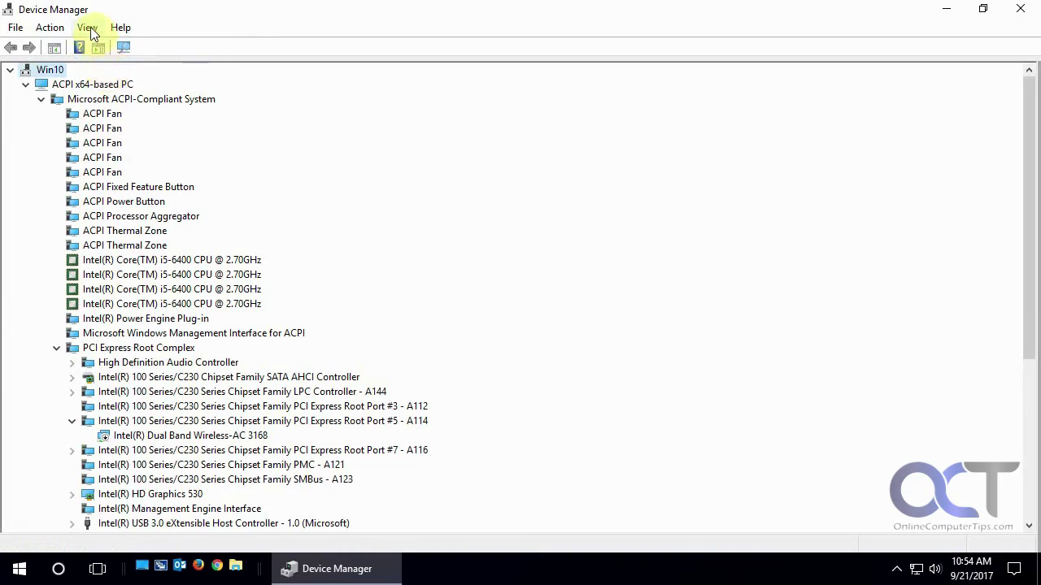
Show resources by type, expand Input/output (IO) to view its address assignments, and collapse it again.
left_click(87, 28)
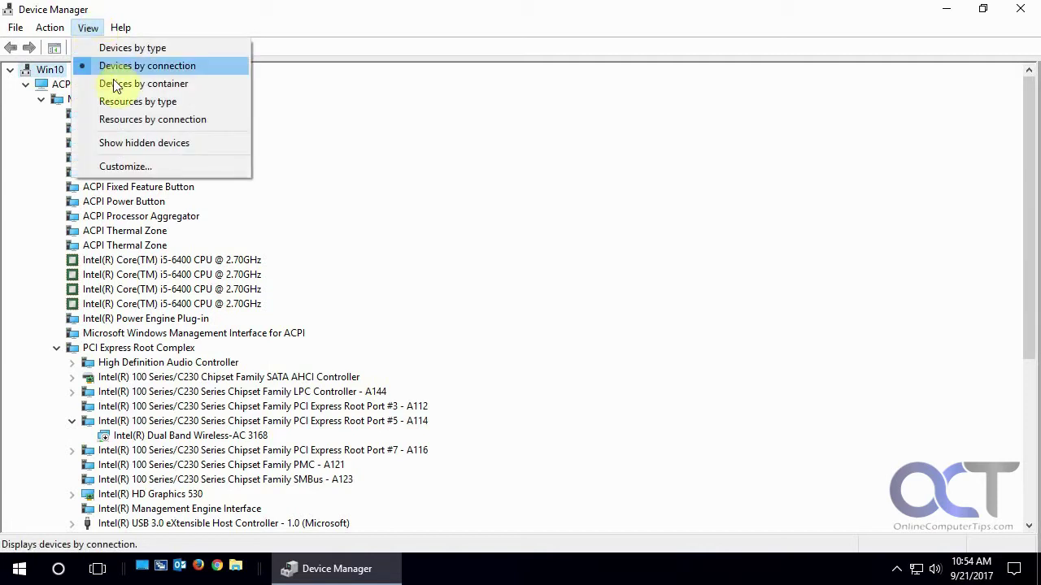
left_click(120, 101)
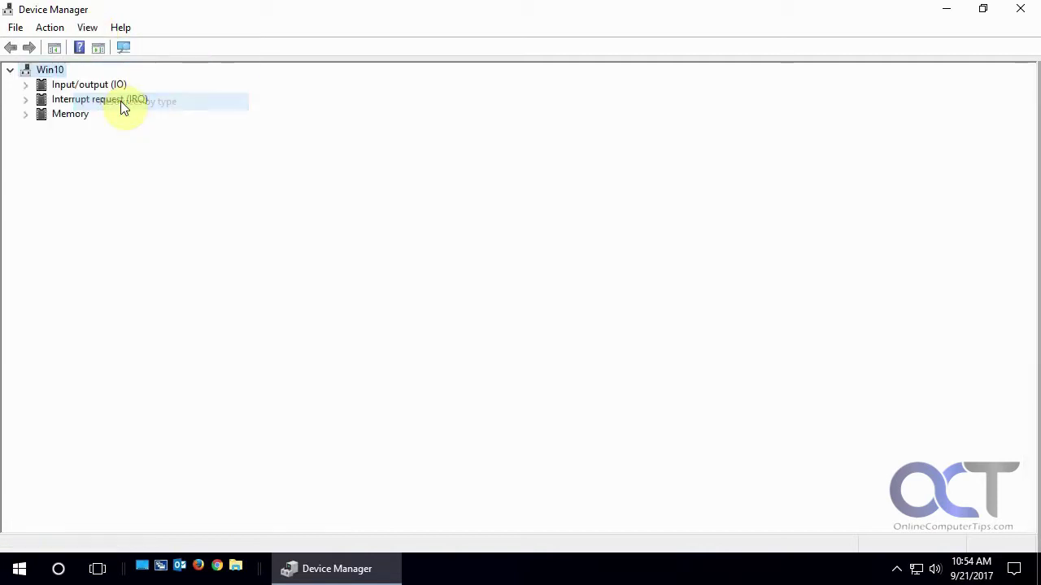
left_click(25, 85)
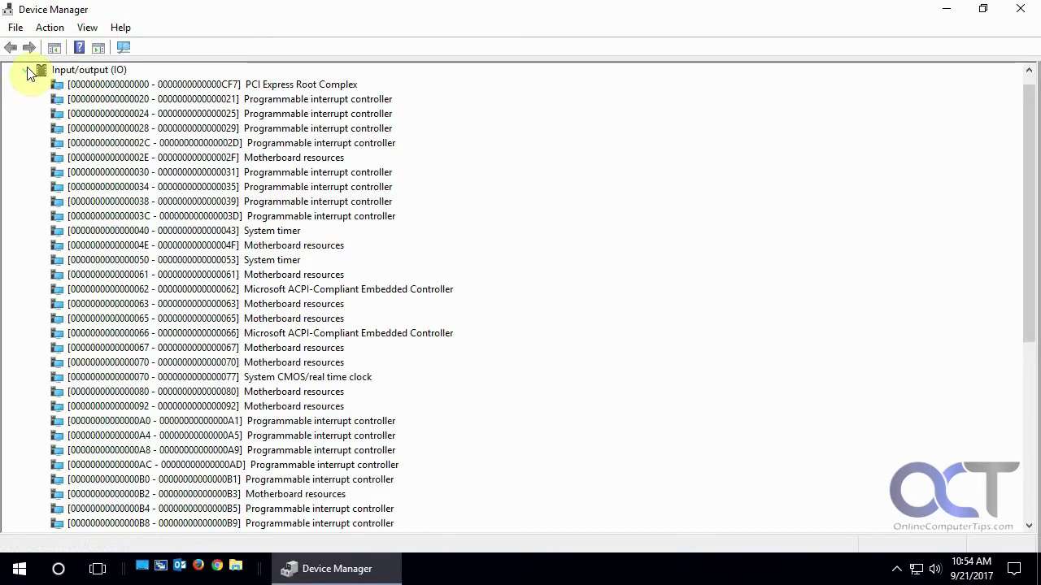
left_click(27, 71)
Switch the tree to resources by connection, and return it to showing devices by type.
left_click(87, 27)
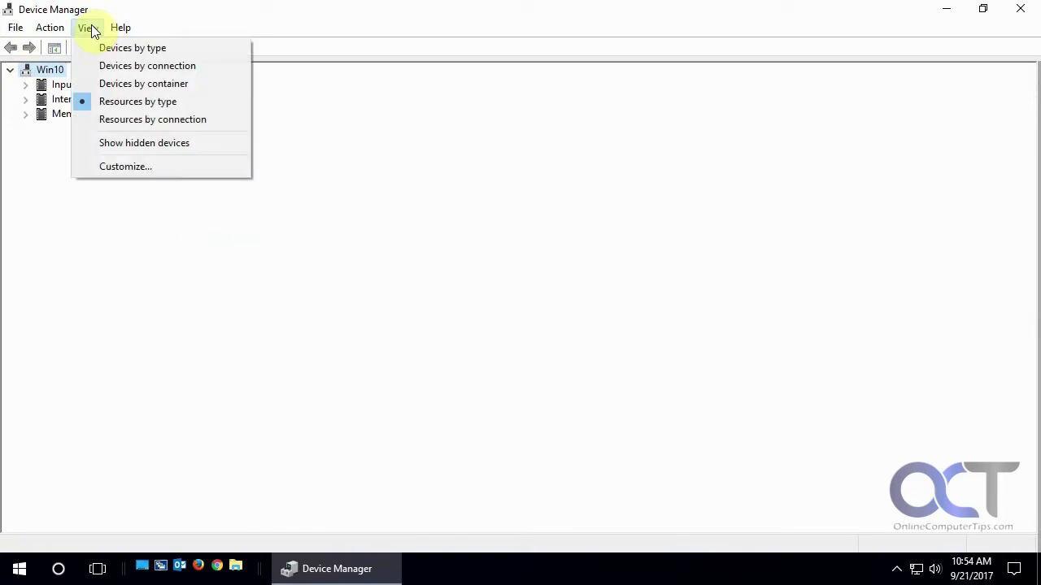
left_click(136, 121)
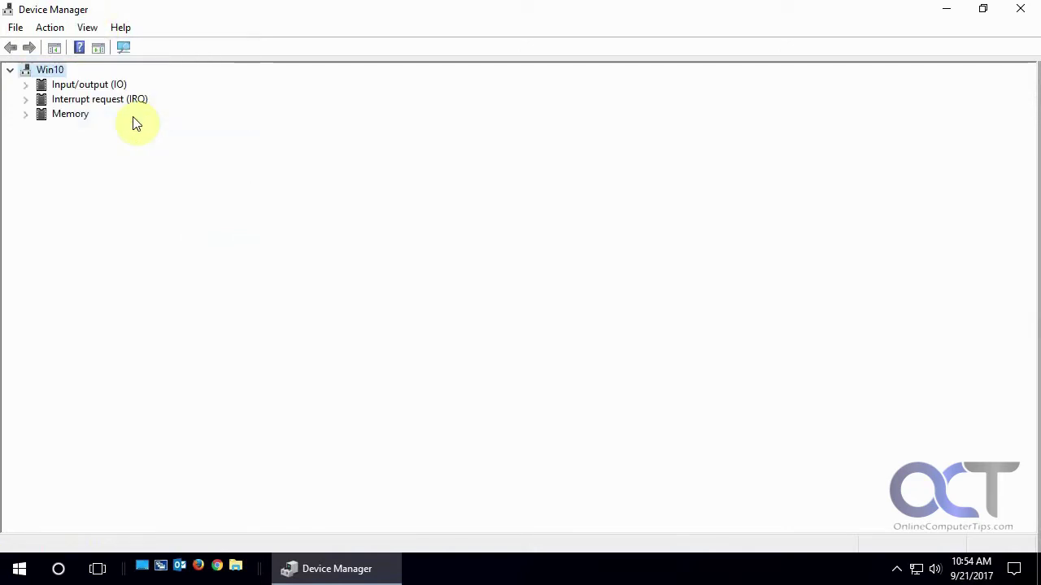
left_click(89, 28)
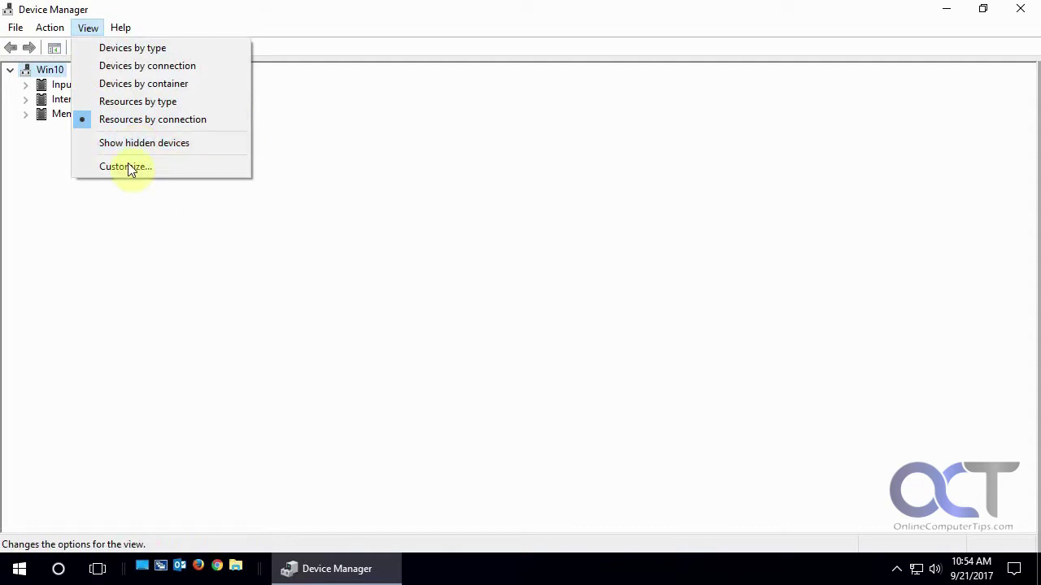
left_click(145, 49)
Review the Disk Cleanup options for saved console view files, cancel without deleting anything, and collapse Network adapters.
left_click(16, 29)
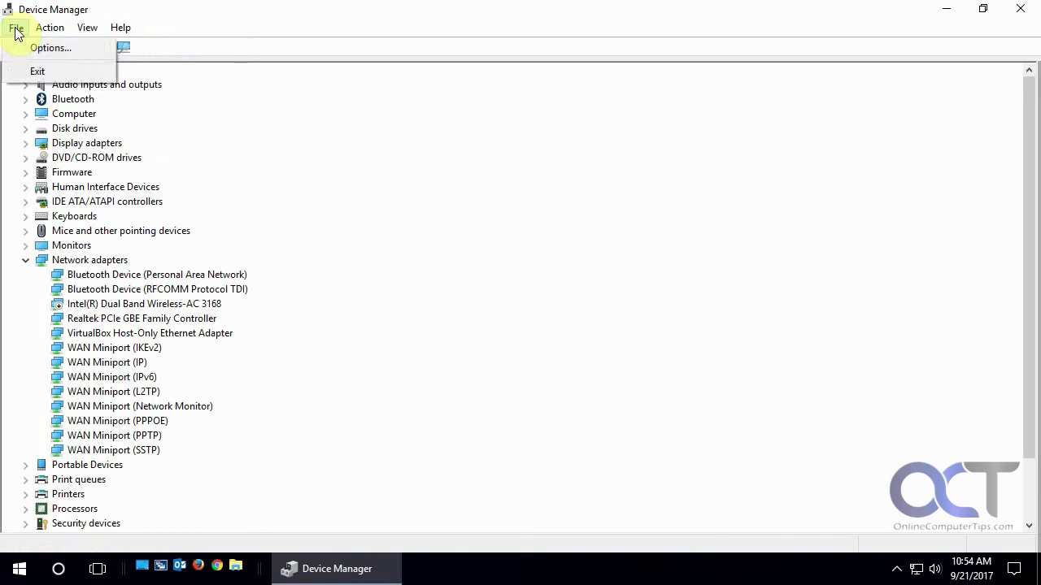
left_click(42, 47)
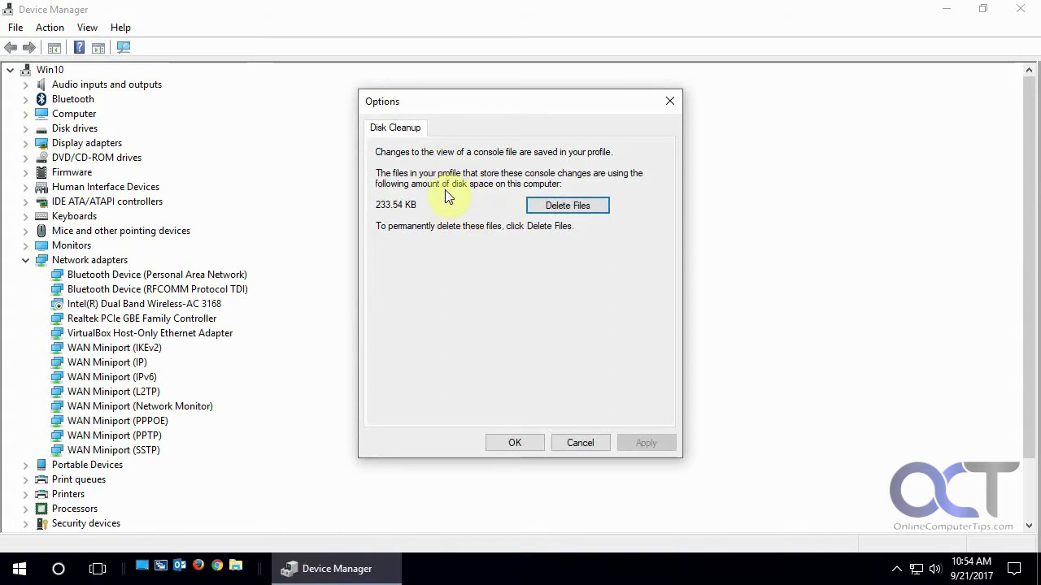
left_click(574, 443)
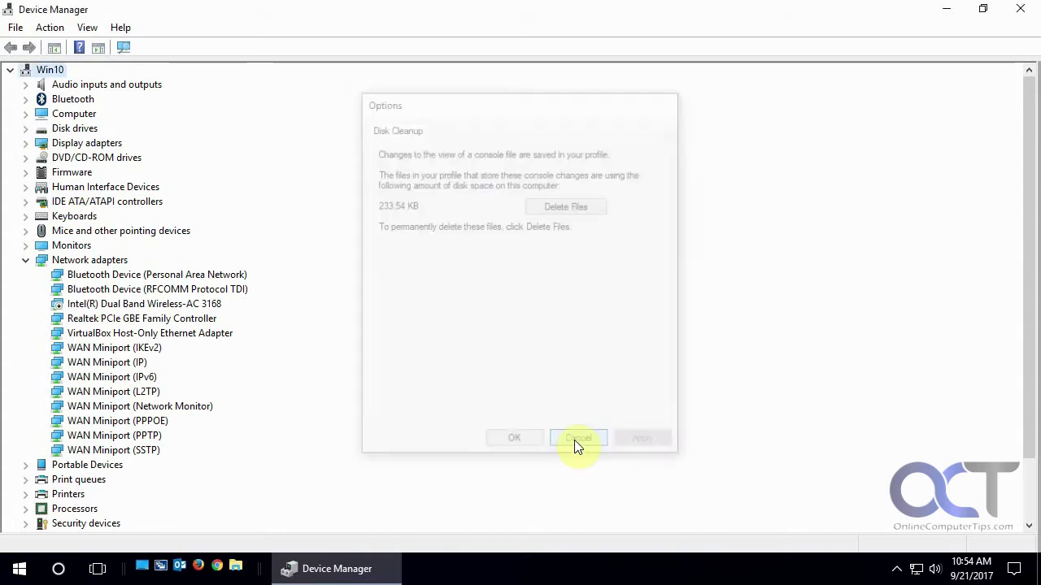
left_click(25, 262)
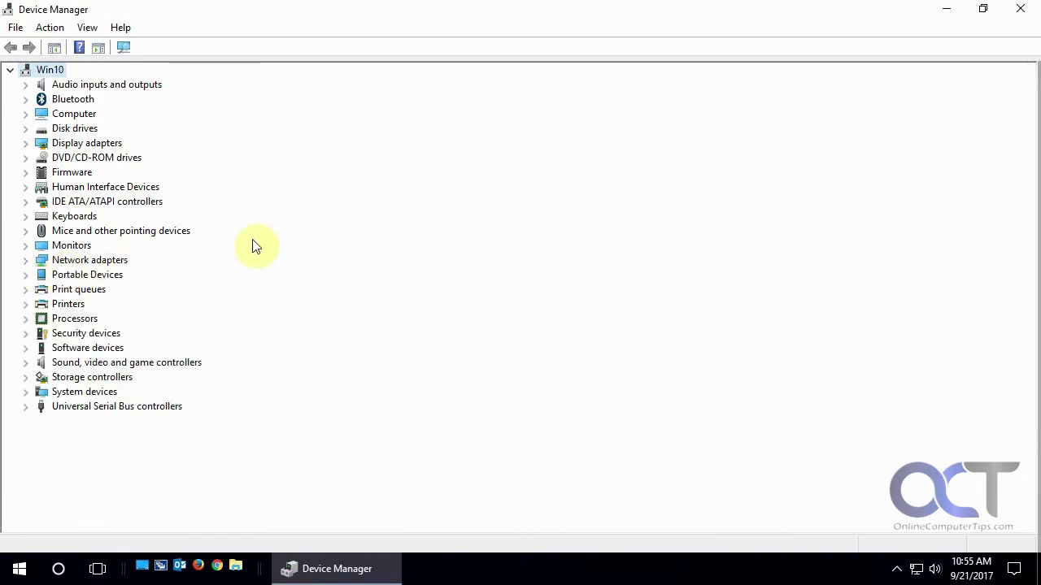